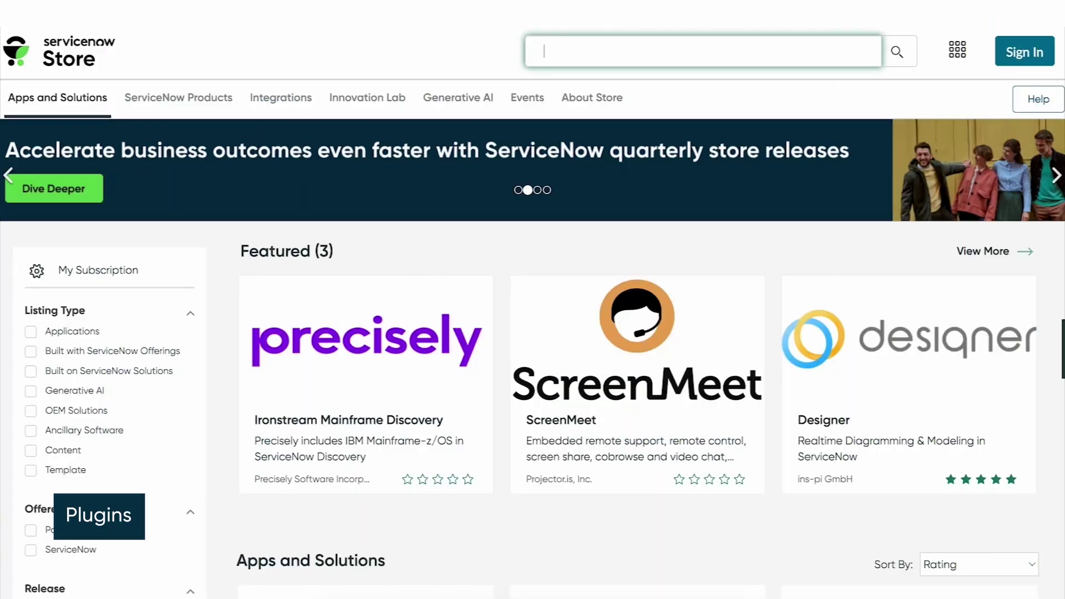
# Search the ServiceNow Store for 'Digital Portfolio Management'
pyautogui.write('Digital Portfolio Management')
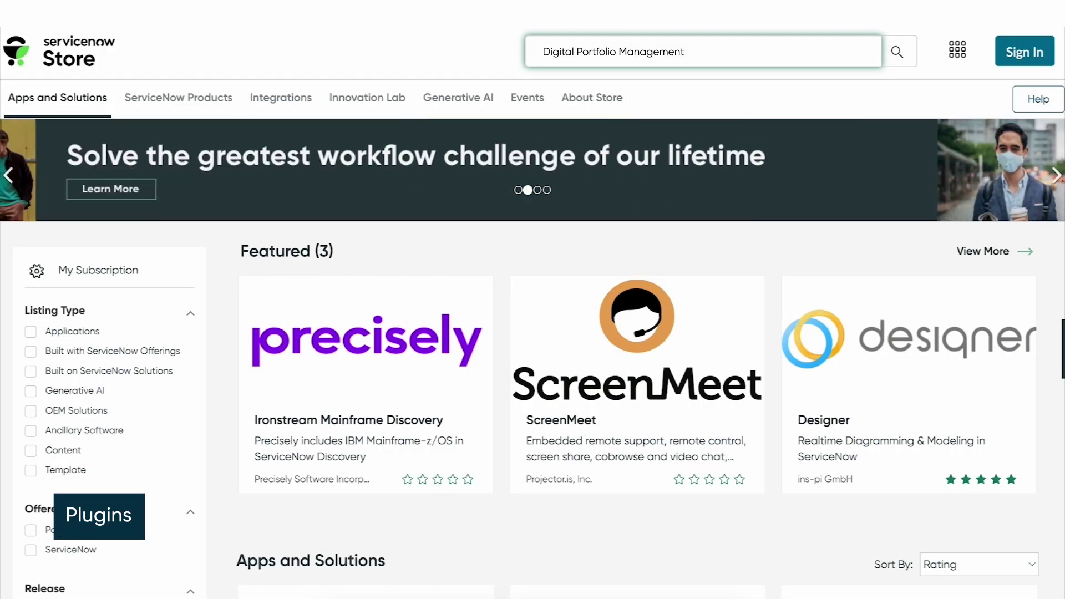
pyautogui.click(896, 51)
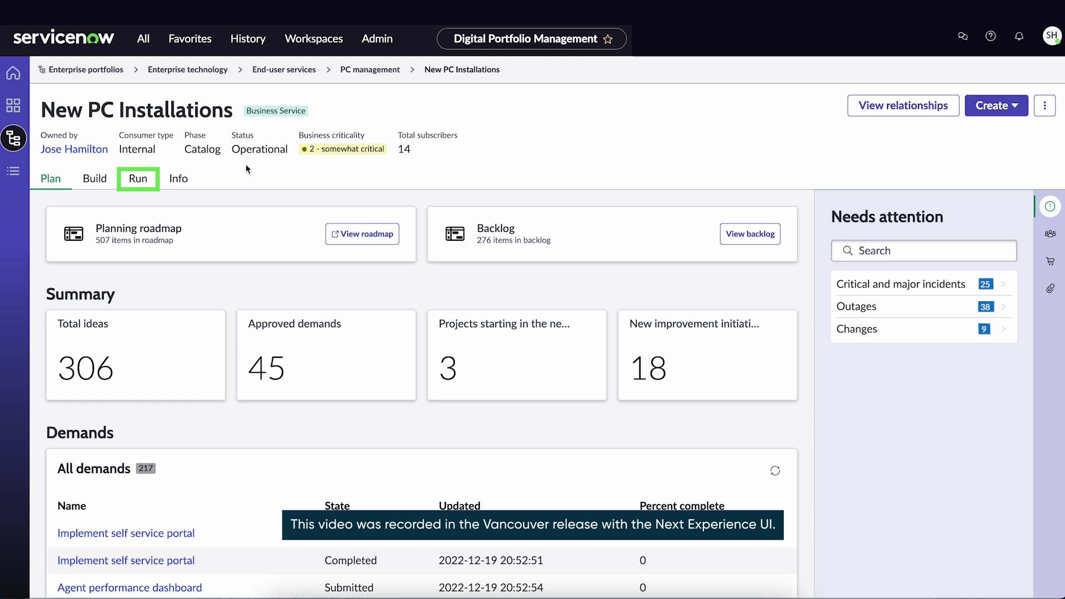
# Show New PC Installations' Run-tab performance and drill into its 97.739% Availability score
pyautogui.click(143, 179)
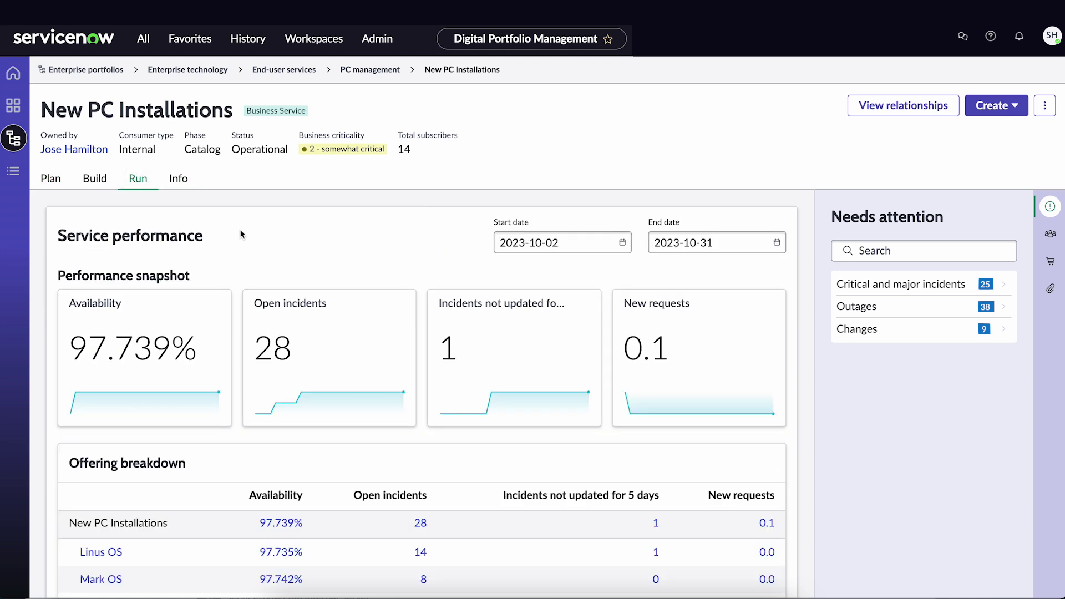
pyautogui.click(144, 339)
pyautogui.click(142, 39)
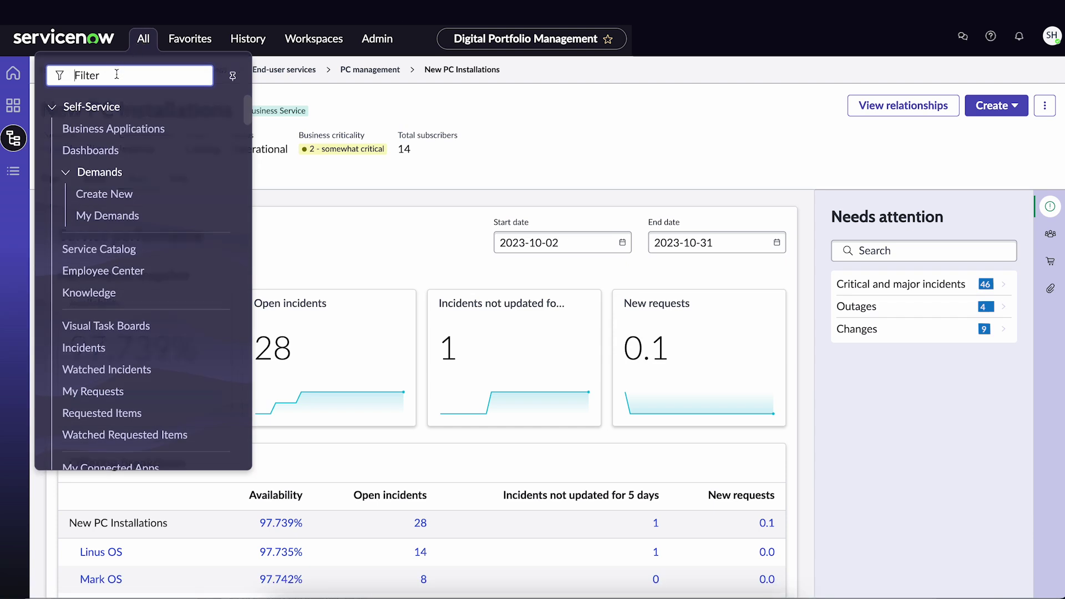
# Turn on the KPI groups Latest score property and save the setting
pyautogui.write('kpi')
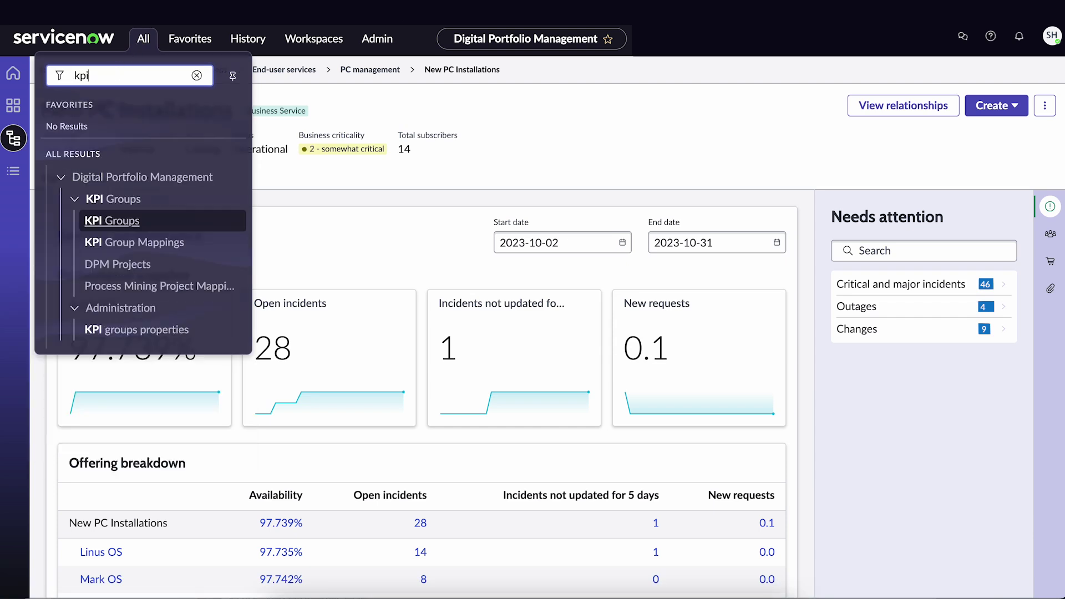
pyautogui.click(133, 329)
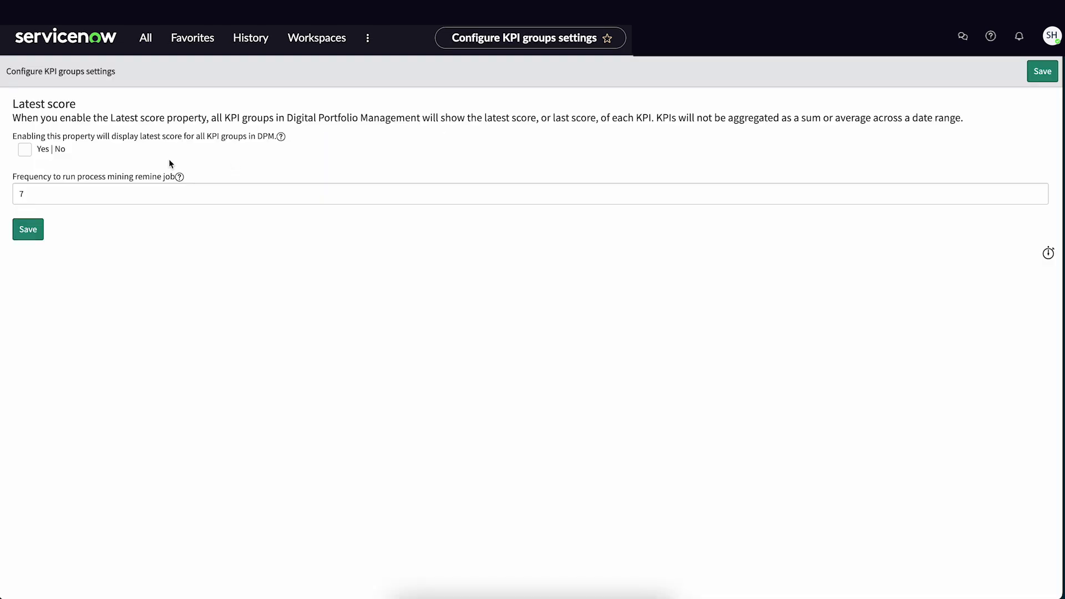
pyautogui.click(24, 149)
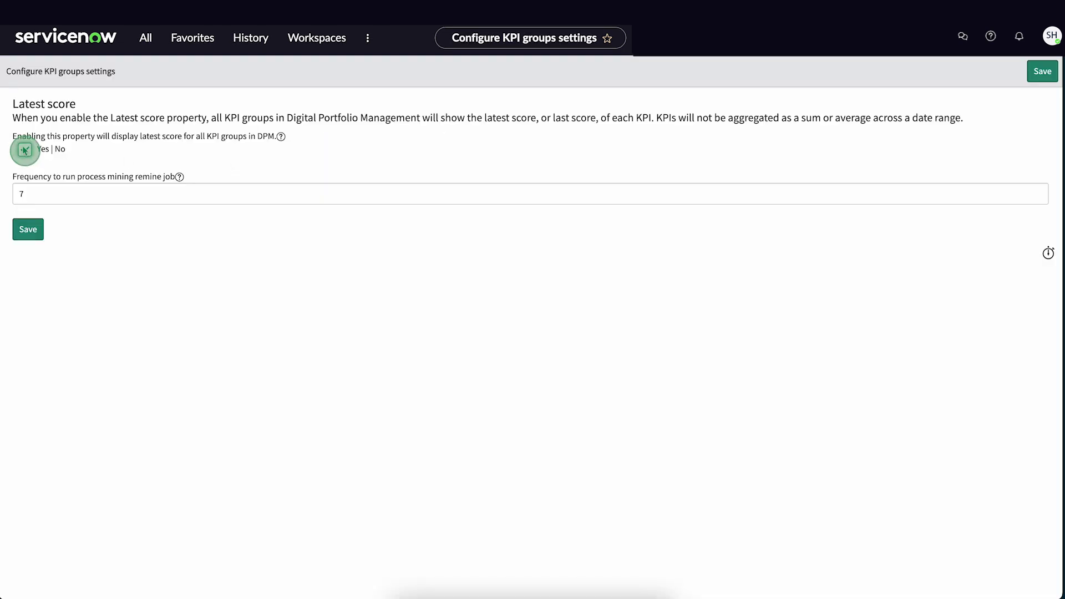
pyautogui.click(30, 234)
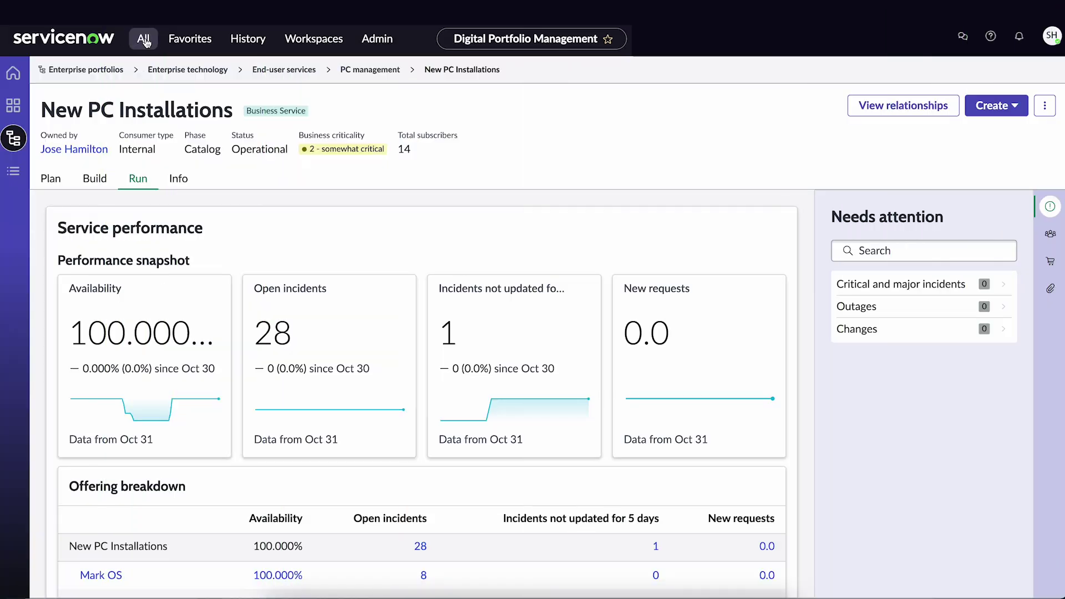
# Filter the navigator for 'kpi' and open the KPI Groups list
pyautogui.click(145, 39)
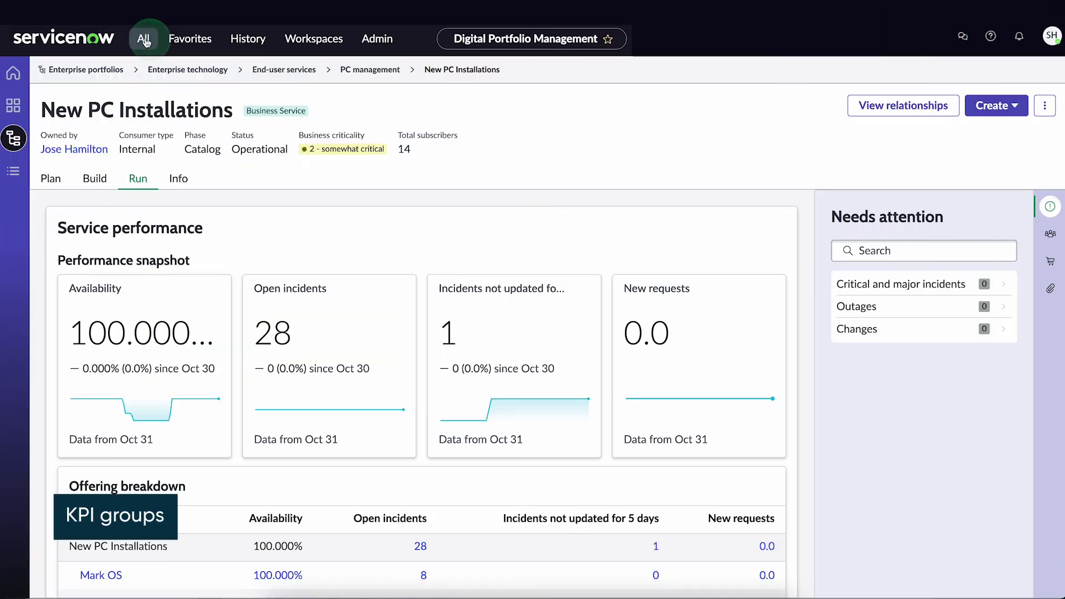
pyautogui.write('kpi')
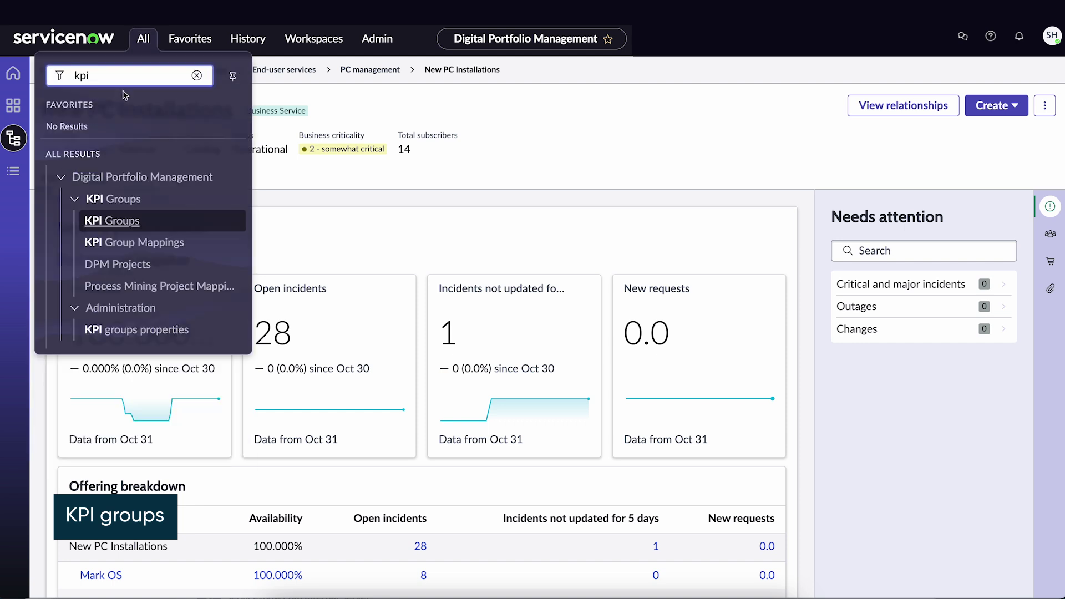
pyautogui.click(117, 221)
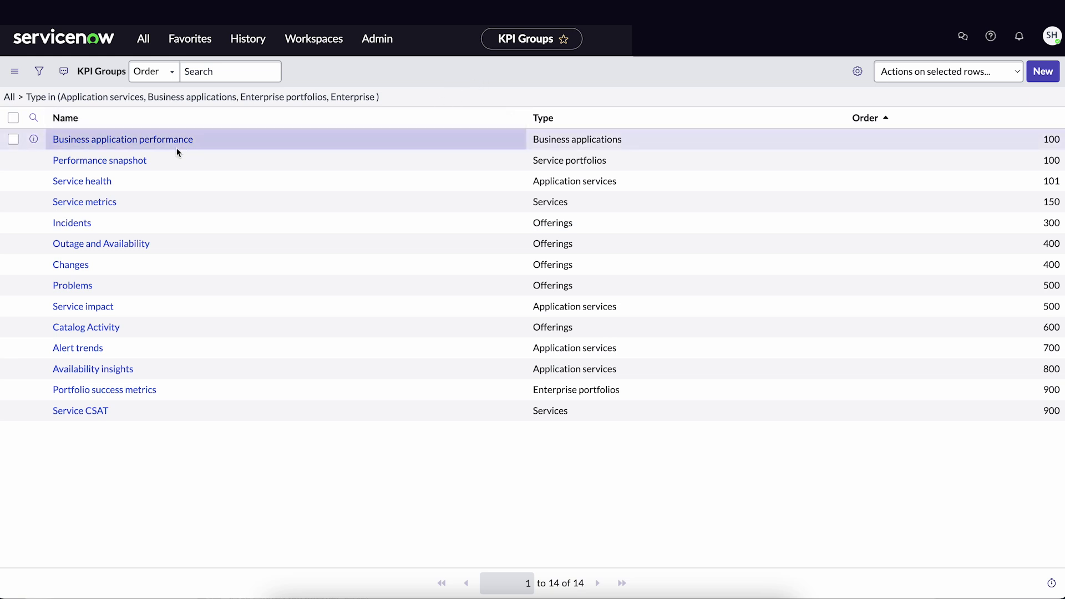
# Review the Performance snapshot group's Availability KPI, keeping Display Aggregate at Average
pyautogui.click(139, 166)
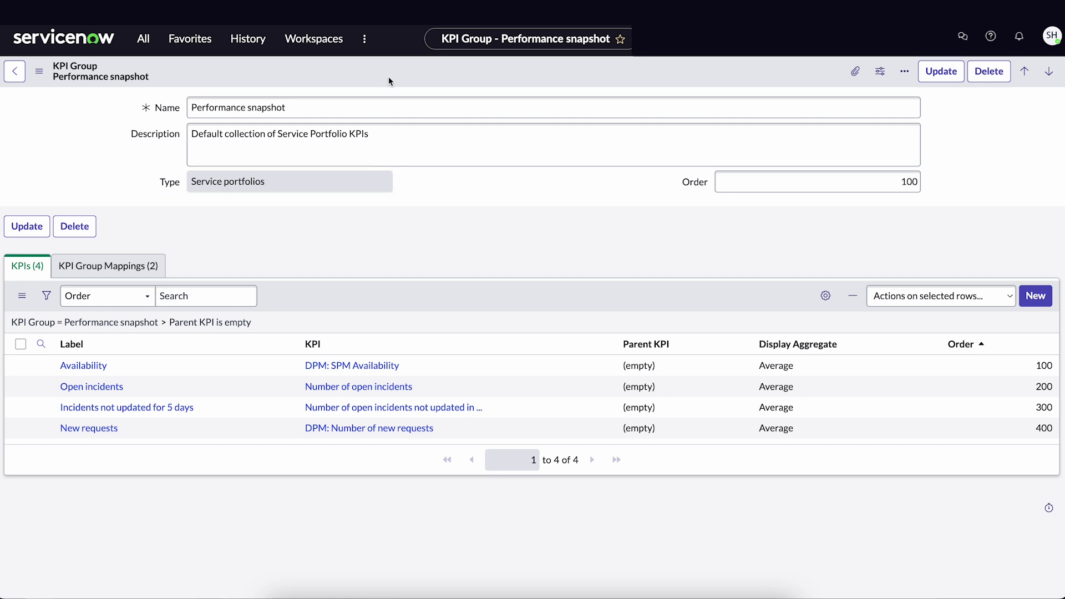
pyautogui.click(100, 368)
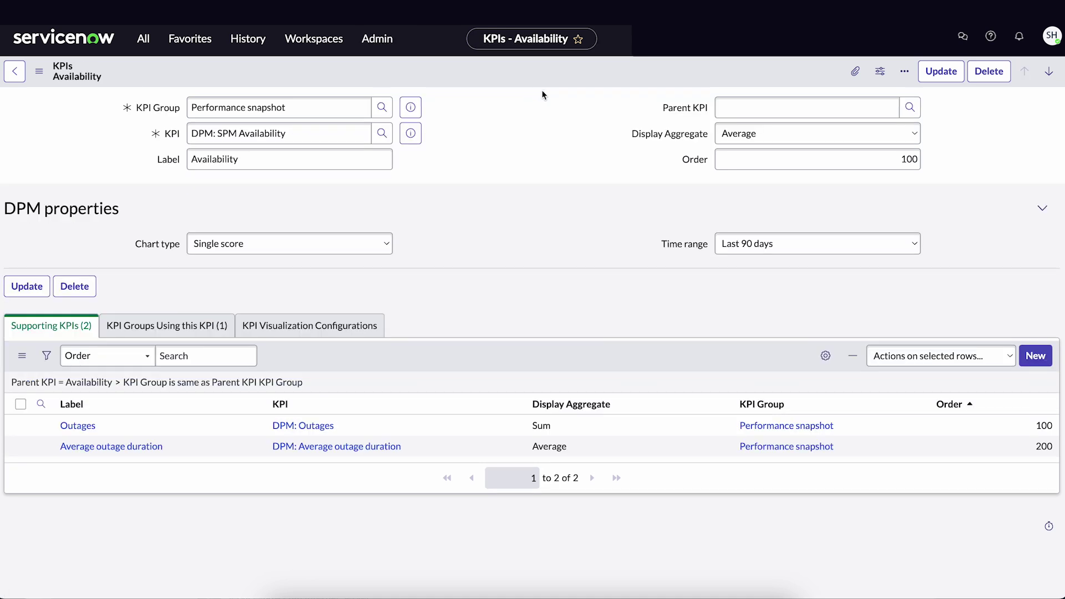
pyautogui.click(721, 138)
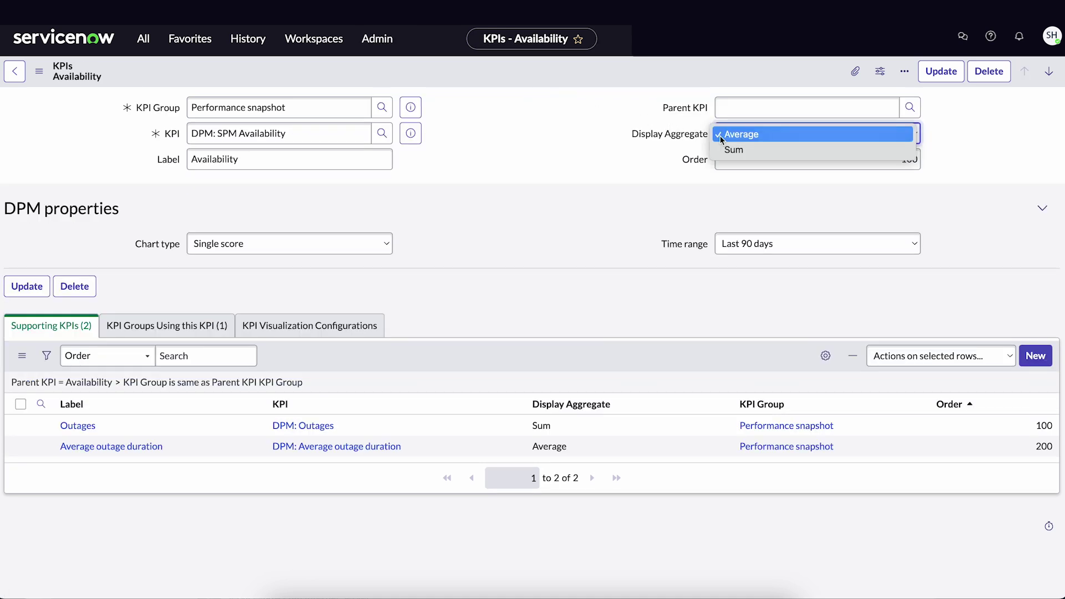
pyautogui.click(721, 135)
pyautogui.click(384, 246)
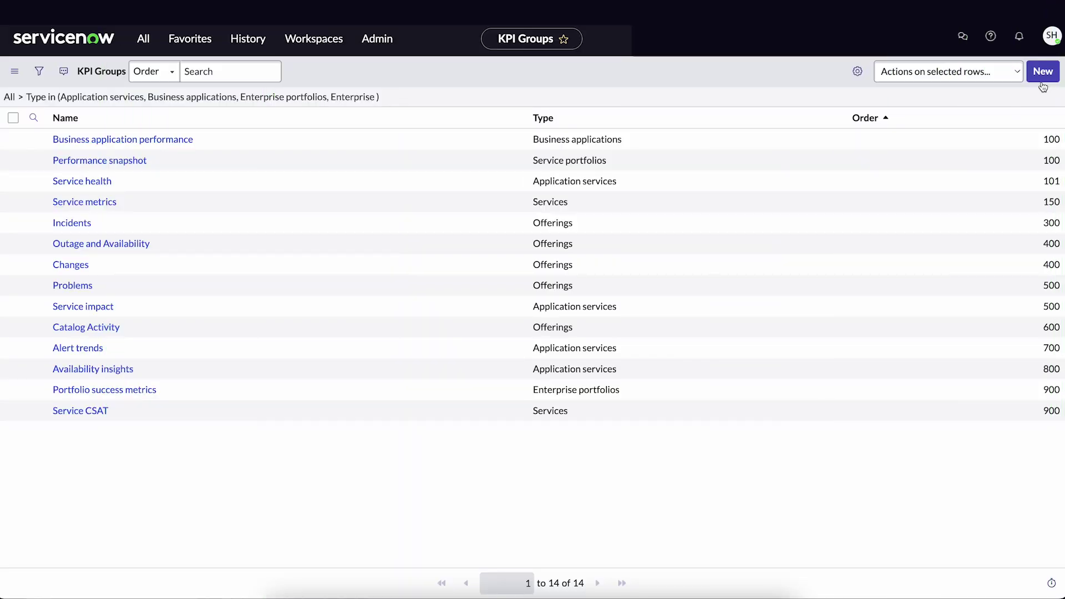
# Go to the KPI Group Mappings list and open the Service CSAT KPI group
pyautogui.click(1042, 73)
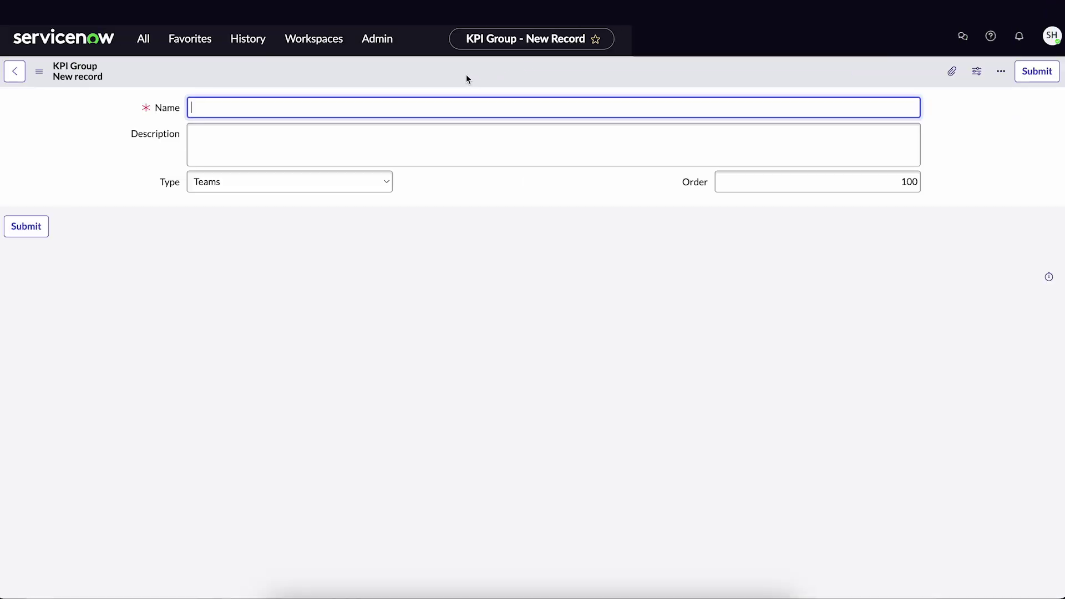
pyautogui.click(149, 44)
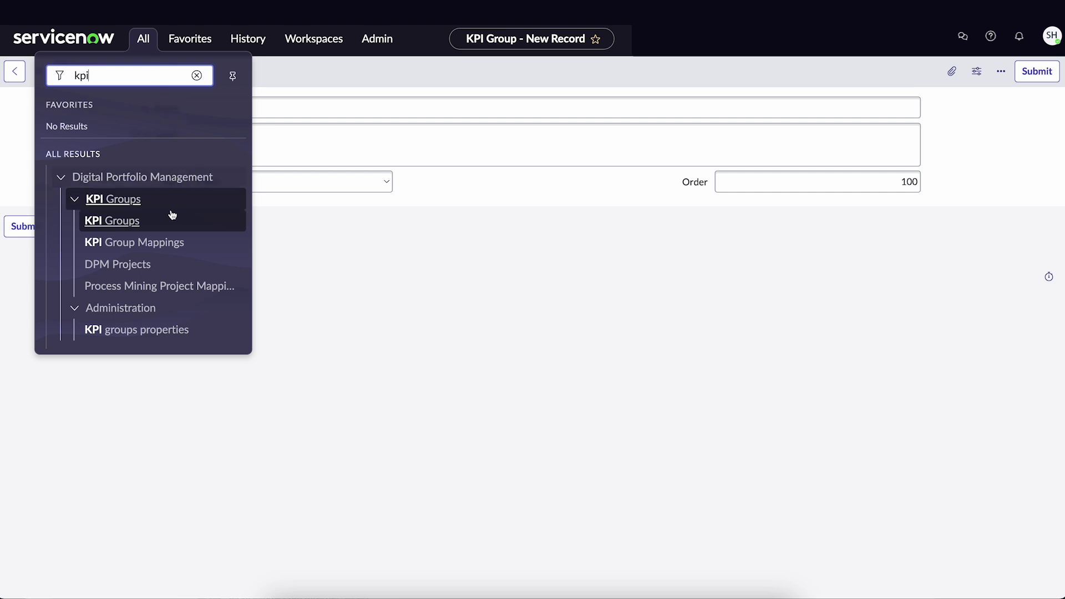
pyautogui.click(164, 244)
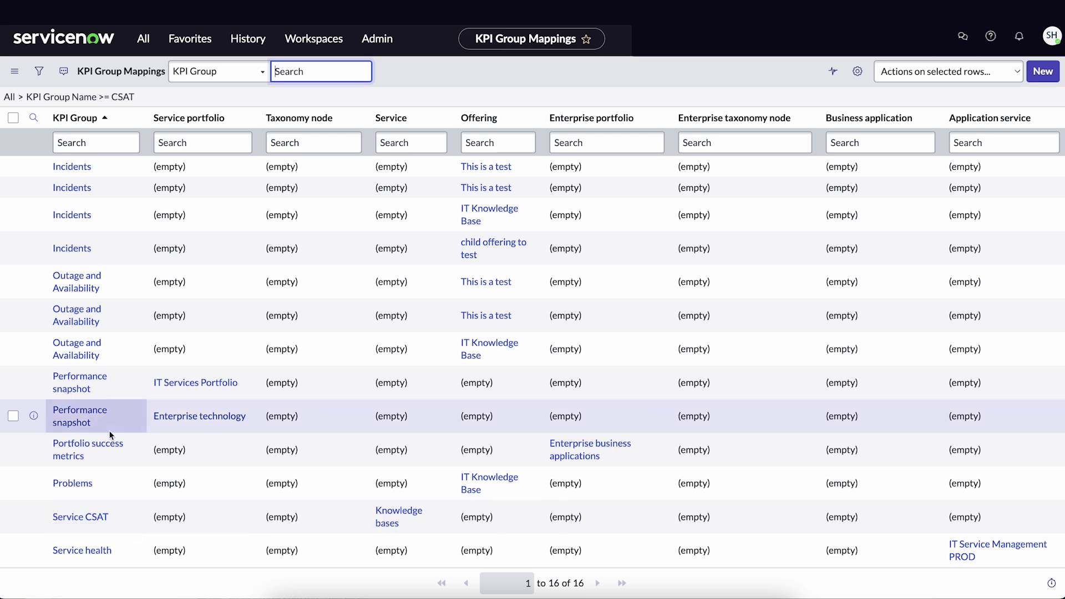
pyautogui.click(78, 516)
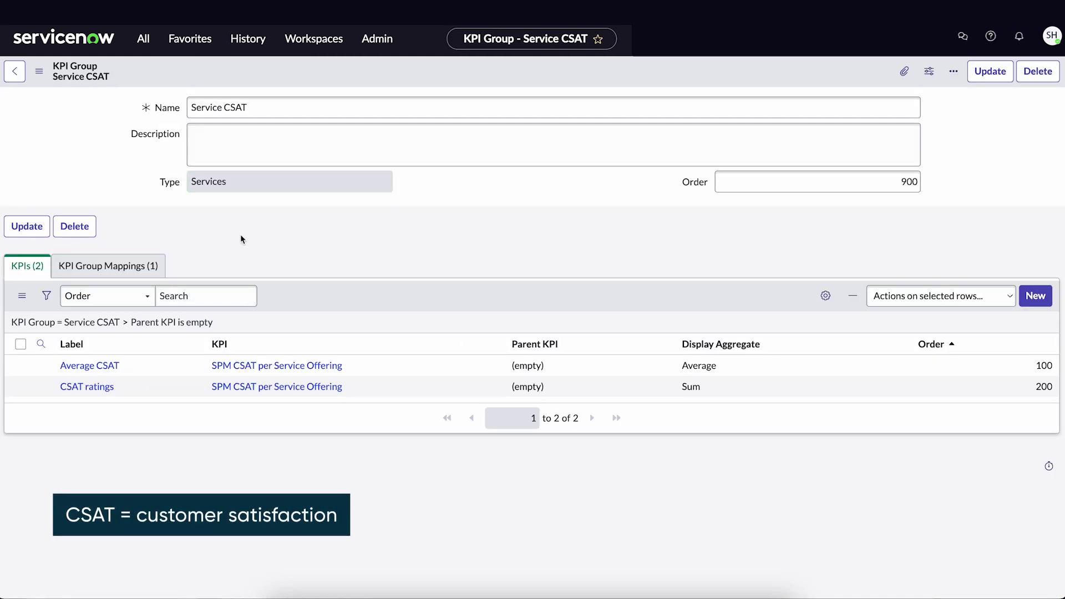
# Add a Service CSAT mapping to the New PC Installations service and tick that mapping row
pyautogui.click(130, 268)
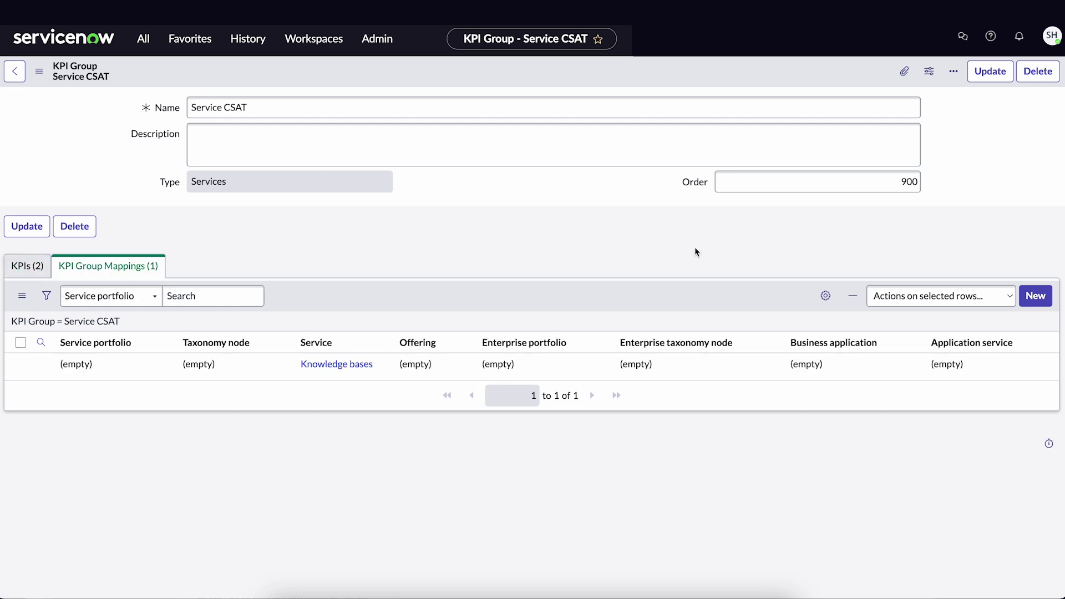
pyautogui.click(1034, 296)
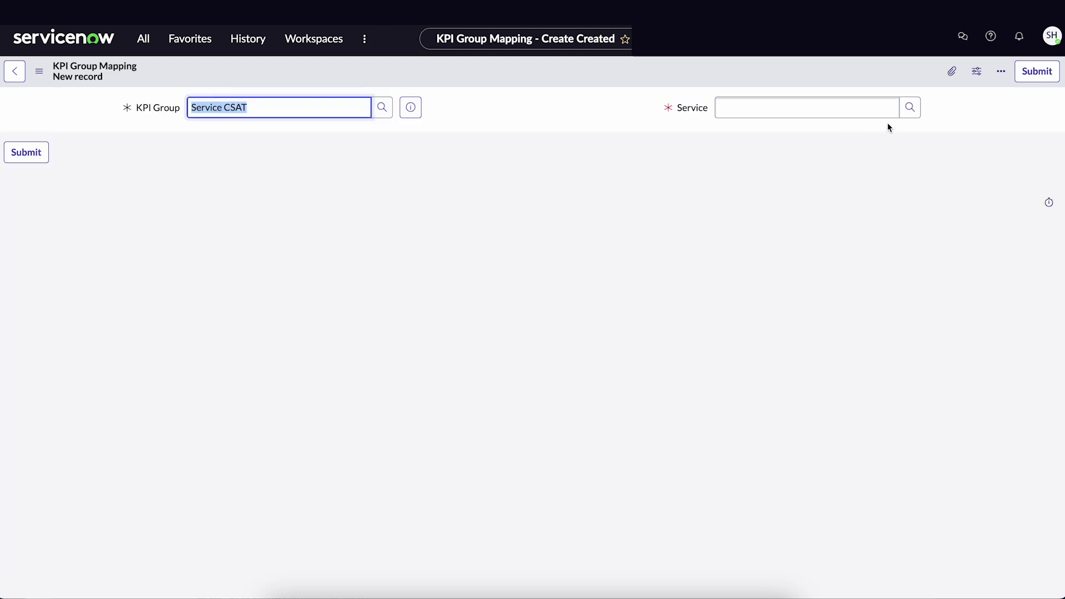
pyautogui.click(909, 108)
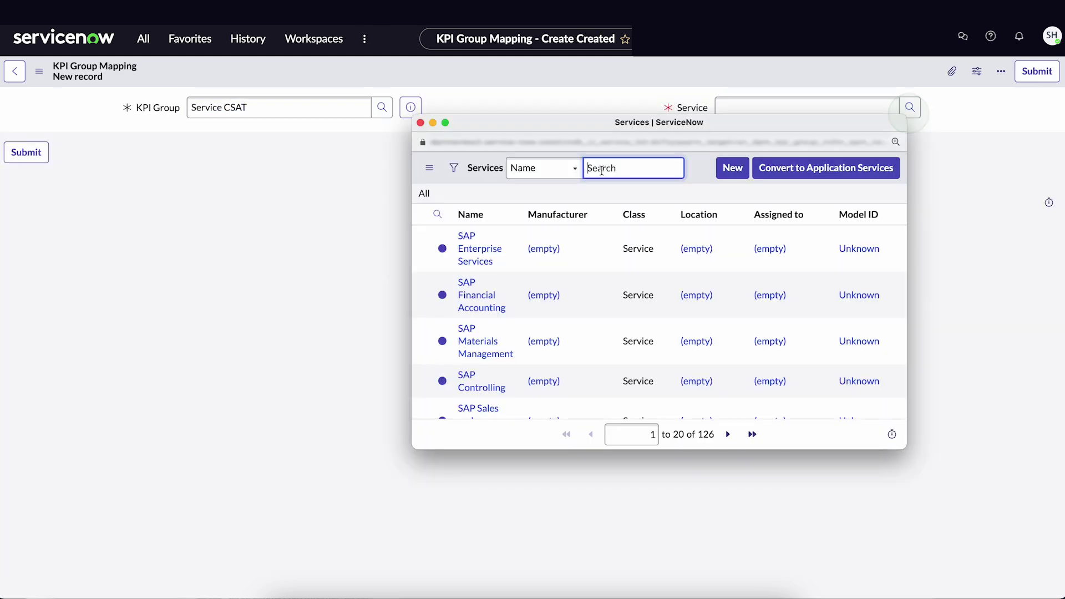
pyautogui.write('New PC')
pyautogui.write('tallations')
pyautogui.press('Return')
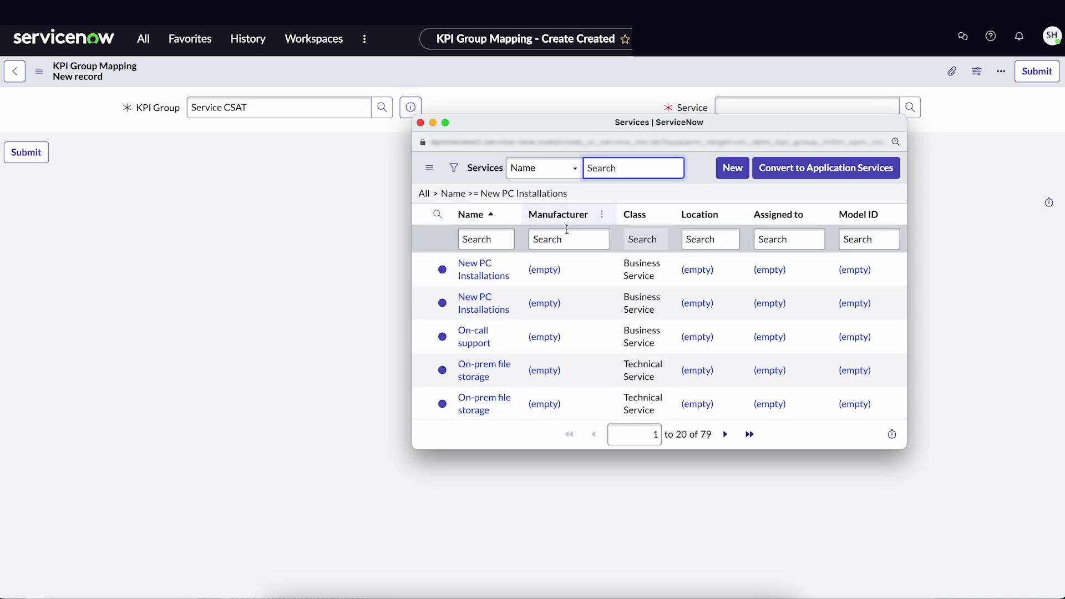
pyautogui.click(469, 272)
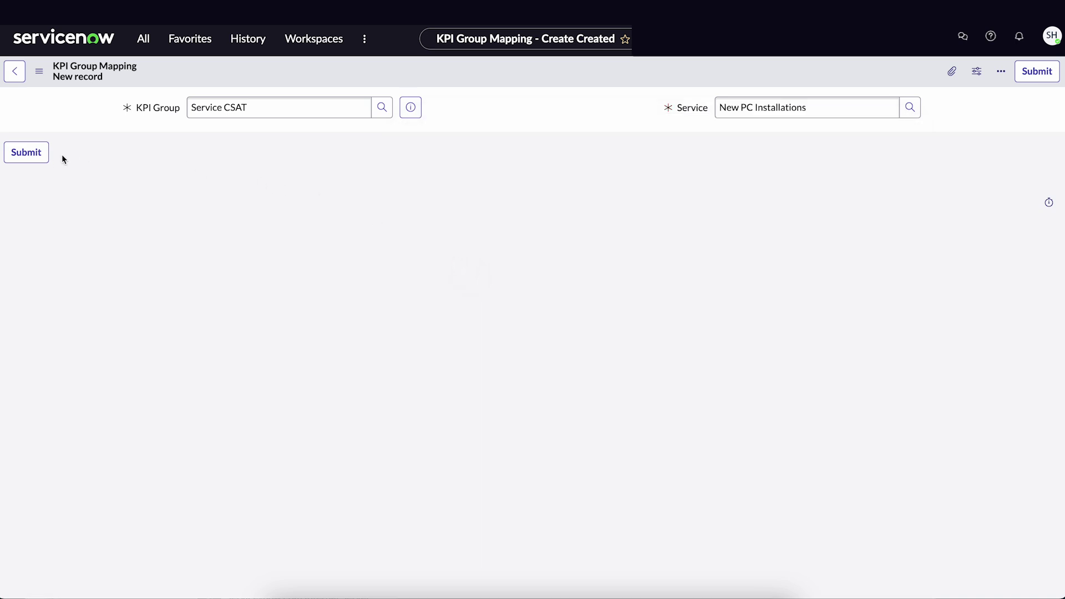
pyautogui.click(41, 157)
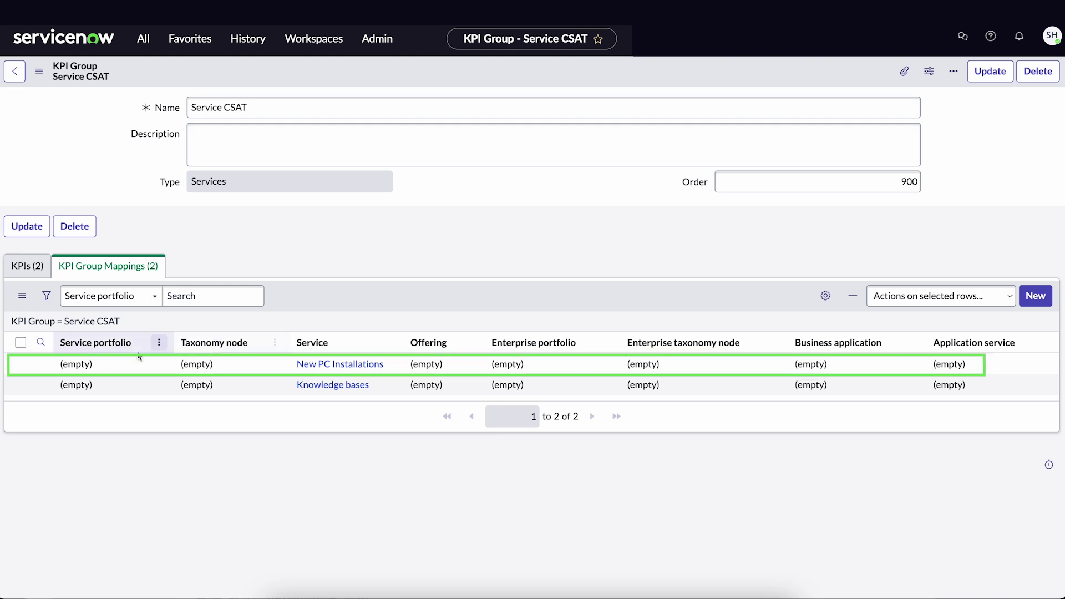
pyautogui.click(20, 364)
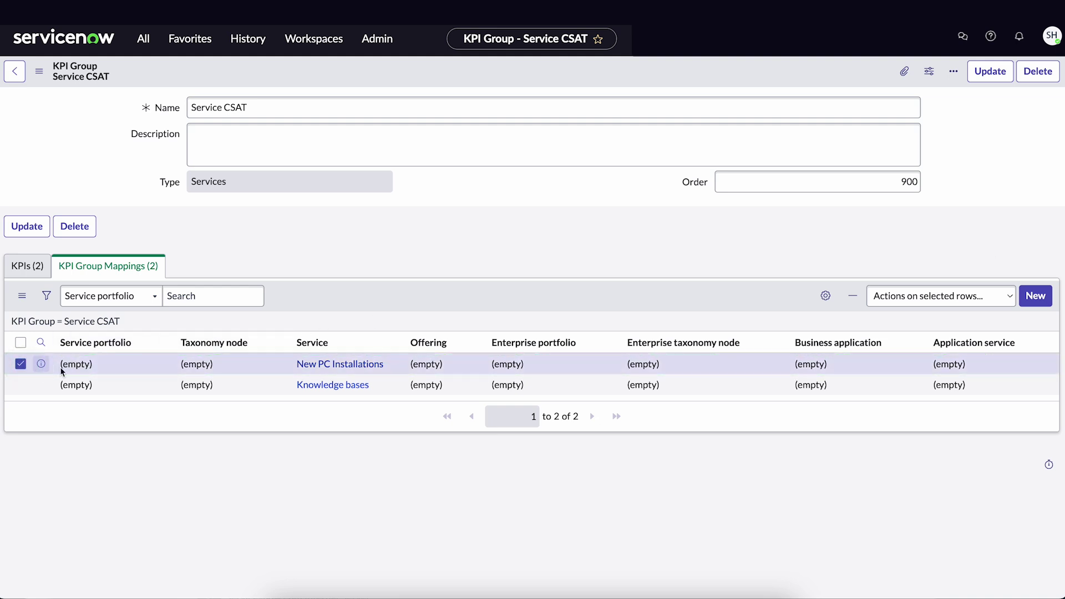
# Check the actions for the selected mapping, then scroll to Service CSAT showing Average CSAT 4.00
pyautogui.click(1012, 302)
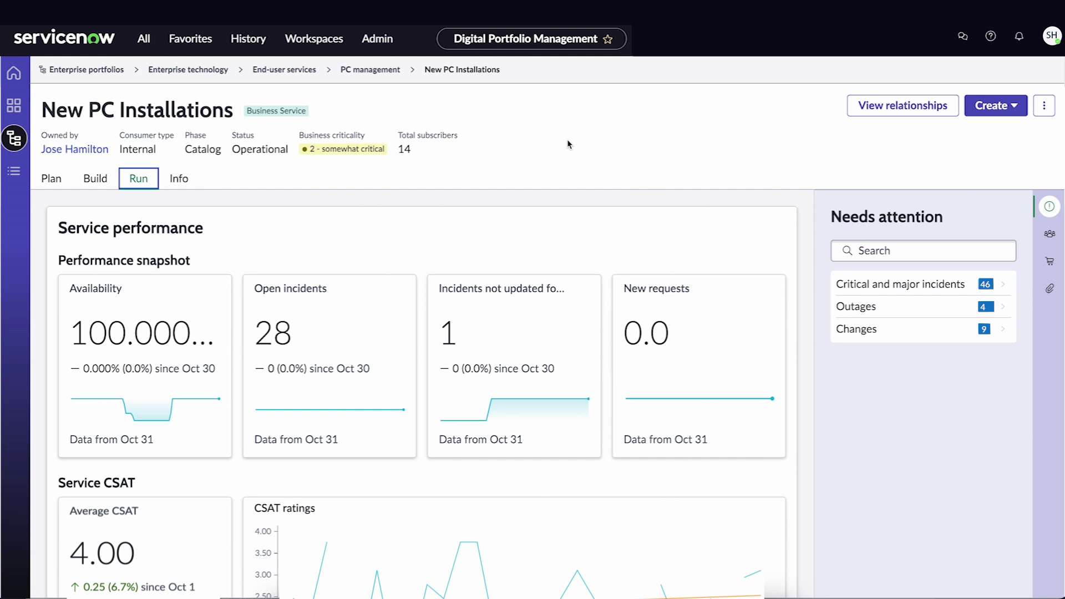
pyautogui.scroll(-5, 808, 205)
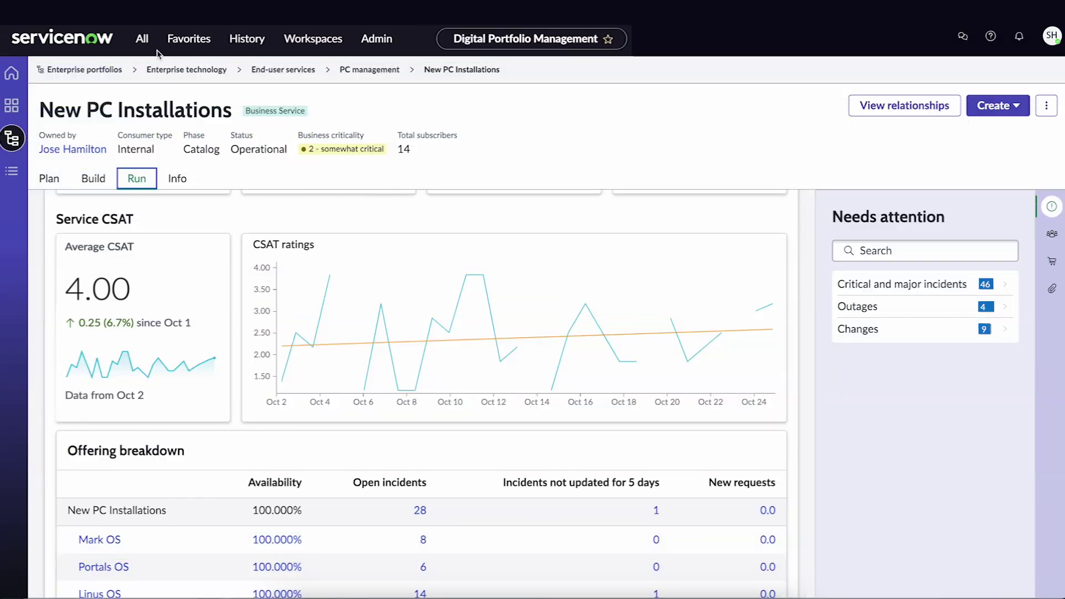
pyautogui.click(143, 39)
# In KPI Groups, add 'Services CSAT' with type Taxonomy nodes and order 200, then open it
pyautogui.write('kpi')
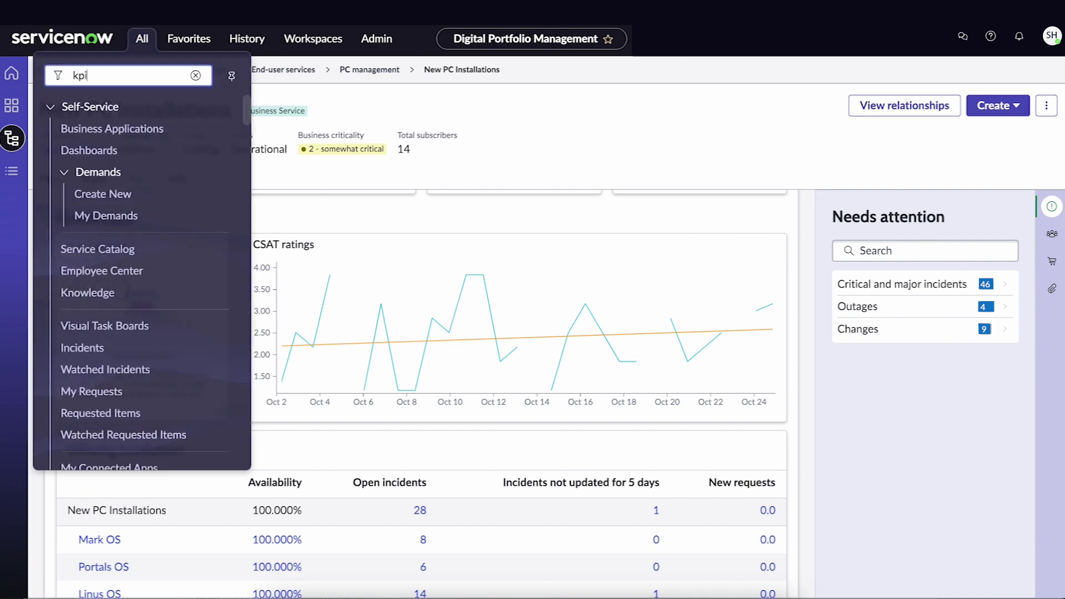
pyautogui.click(111, 221)
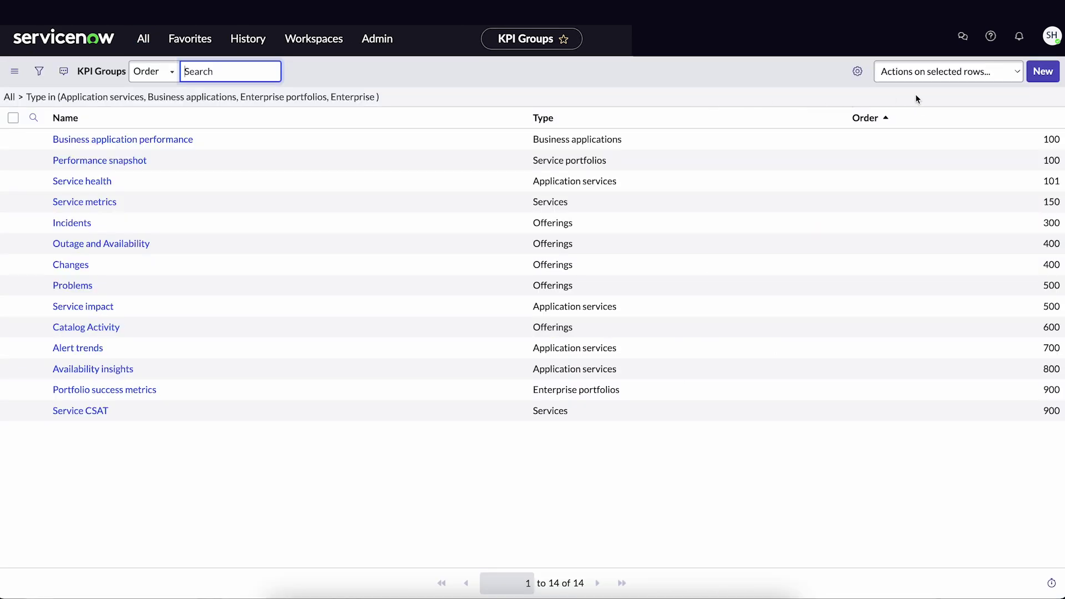
pyautogui.click(1042, 72)
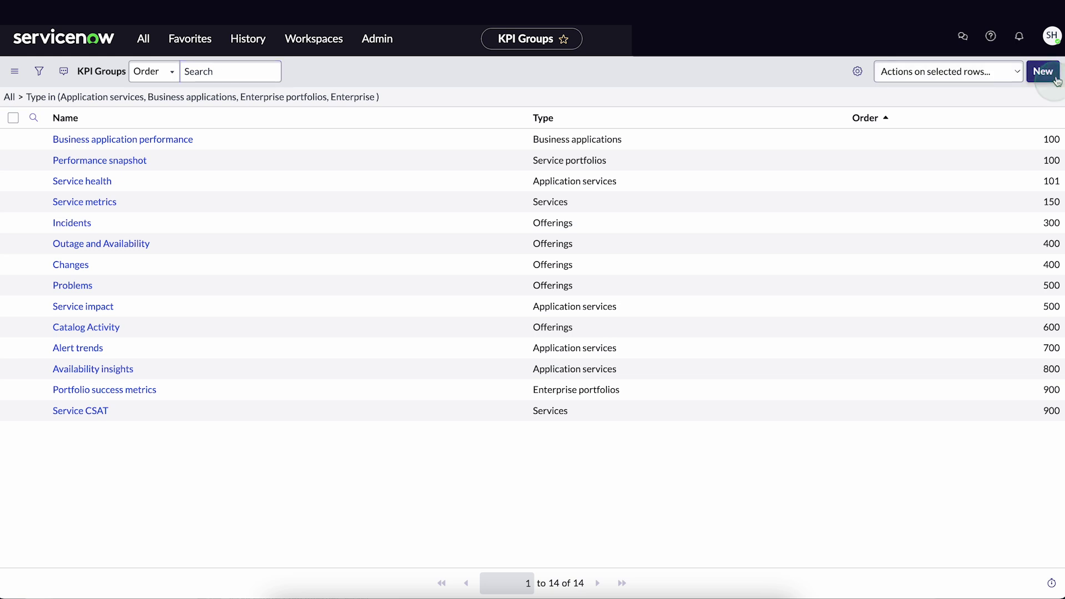
pyautogui.write('Services C')
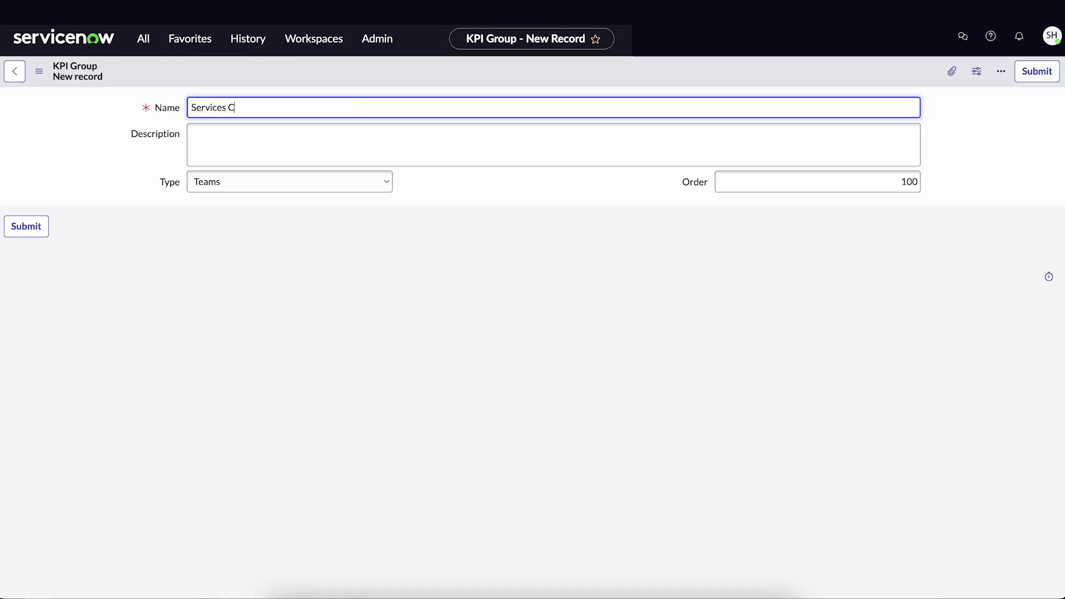
pyautogui.write('SAT')
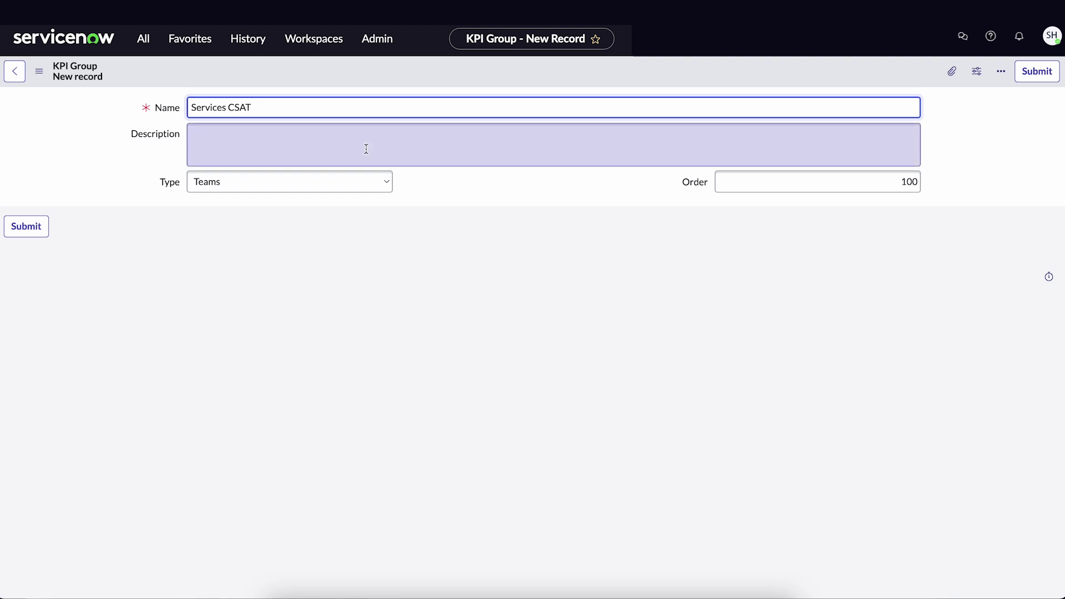
pyautogui.click(388, 182)
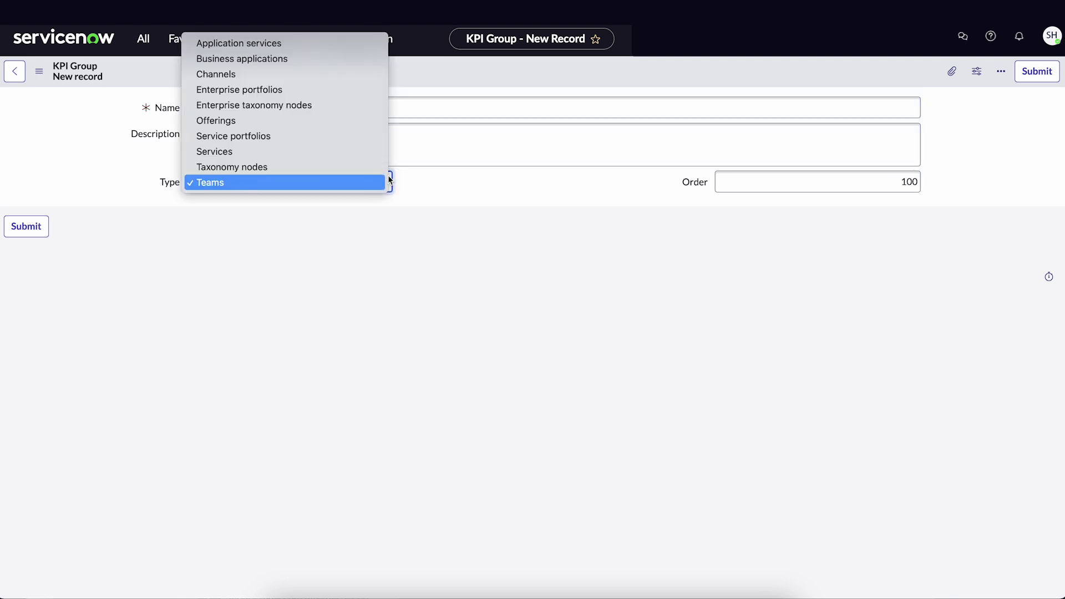
pyautogui.click(376, 166)
pyautogui.click(887, 182)
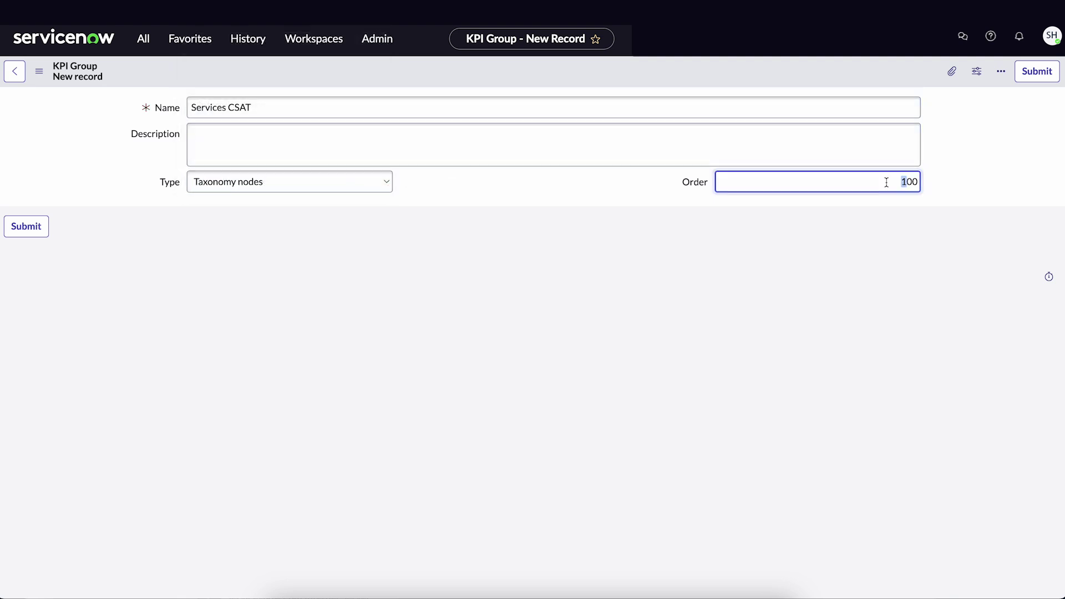
pyautogui.write('2')
pyautogui.click(1030, 75)
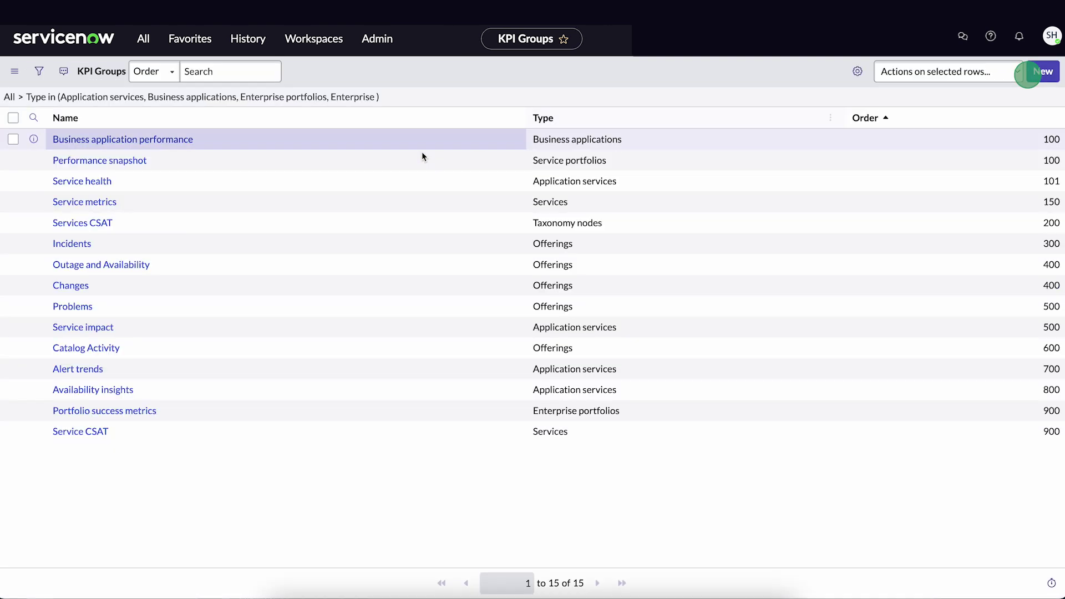
pyautogui.click(105, 224)
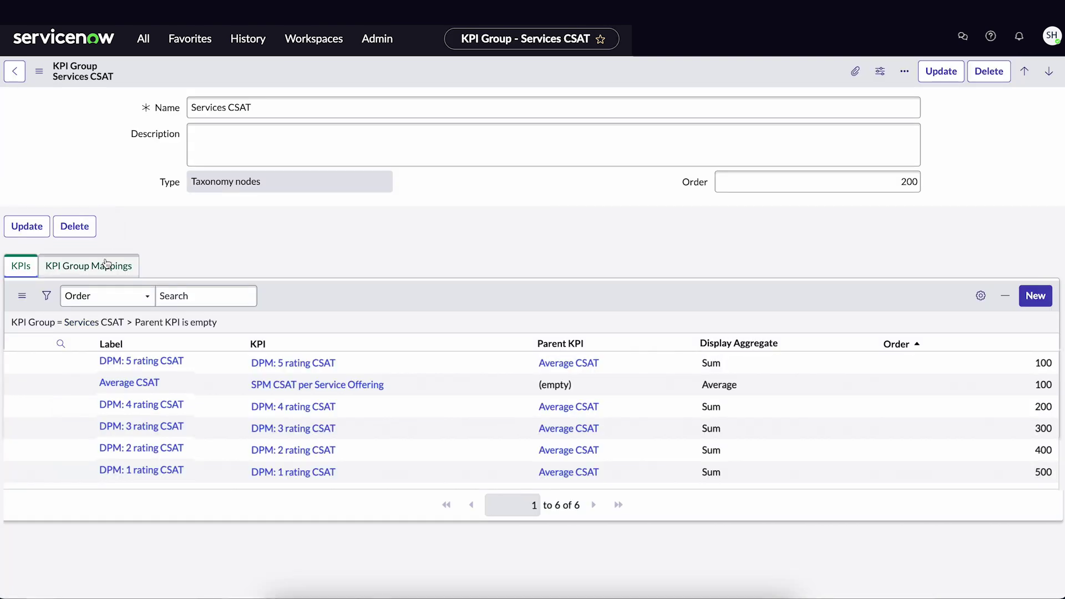
# Map Services CSAT to the End-user services taxonomy node, then choose the Enterprise technology portfolio
pyautogui.click(105, 266)
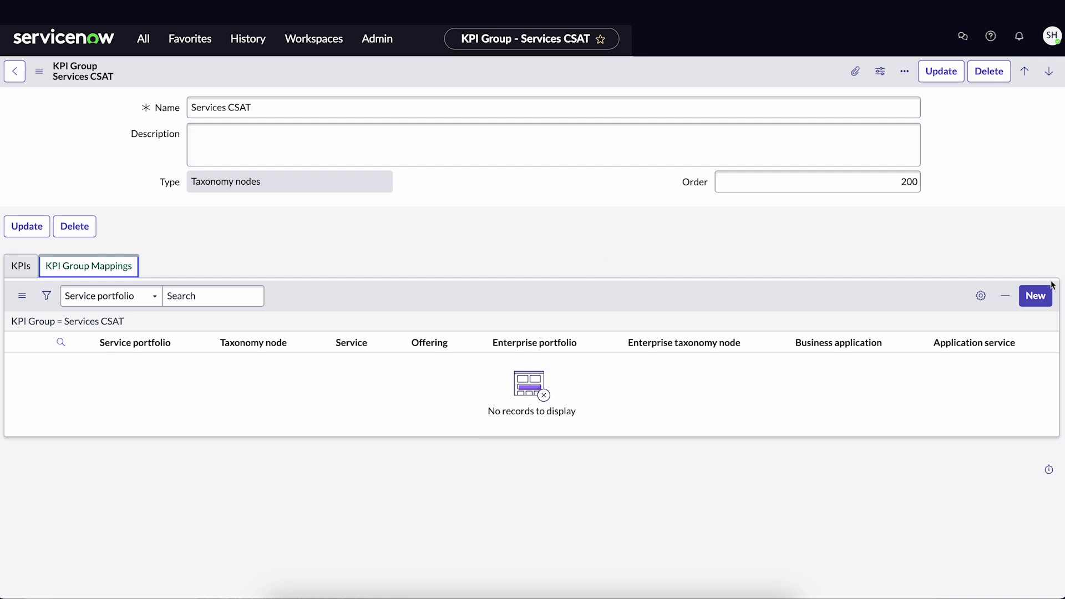
pyautogui.click(1034, 295)
pyautogui.click(910, 108)
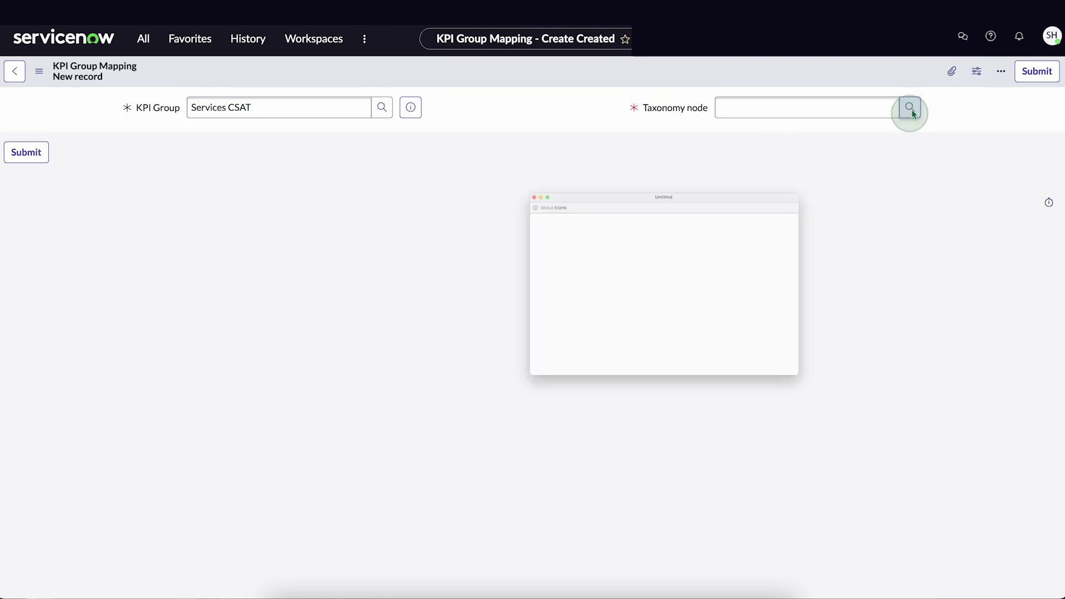
pyautogui.write('end-us')
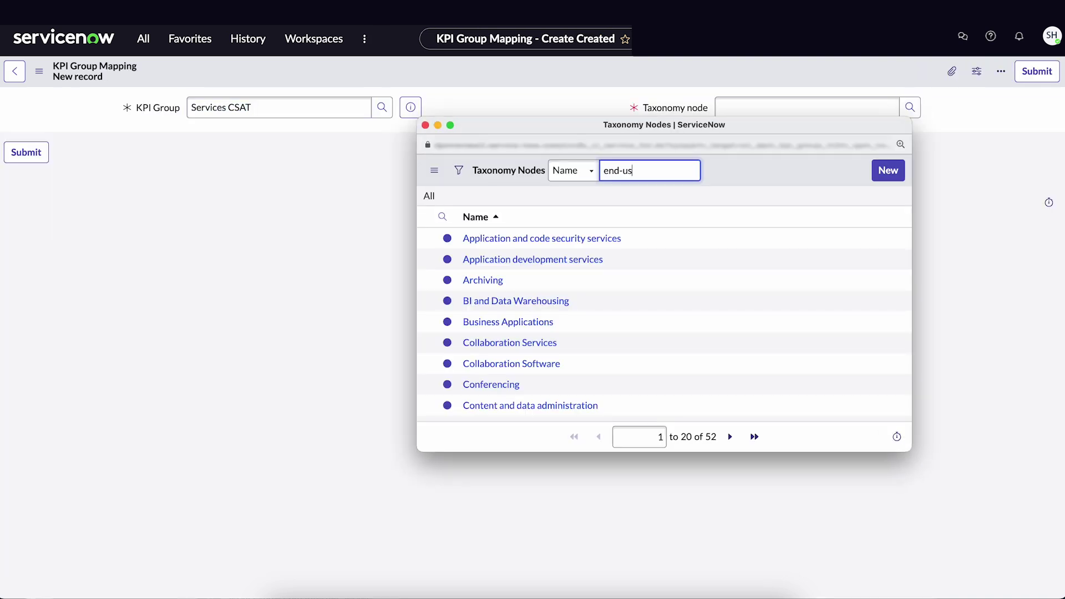
pyautogui.write('er services')
pyautogui.press('Return')
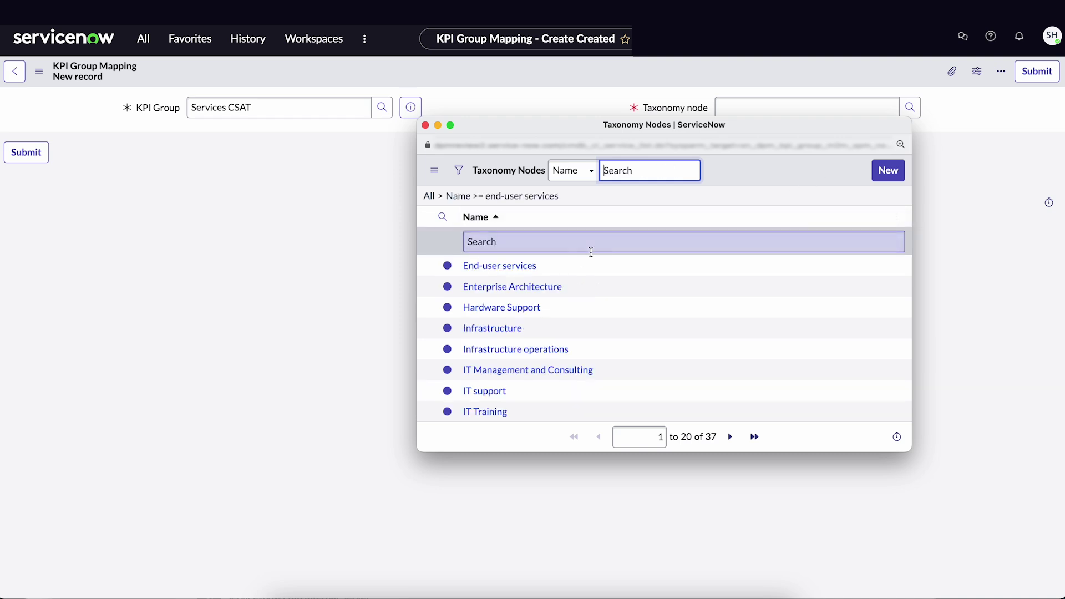
pyautogui.click(519, 272)
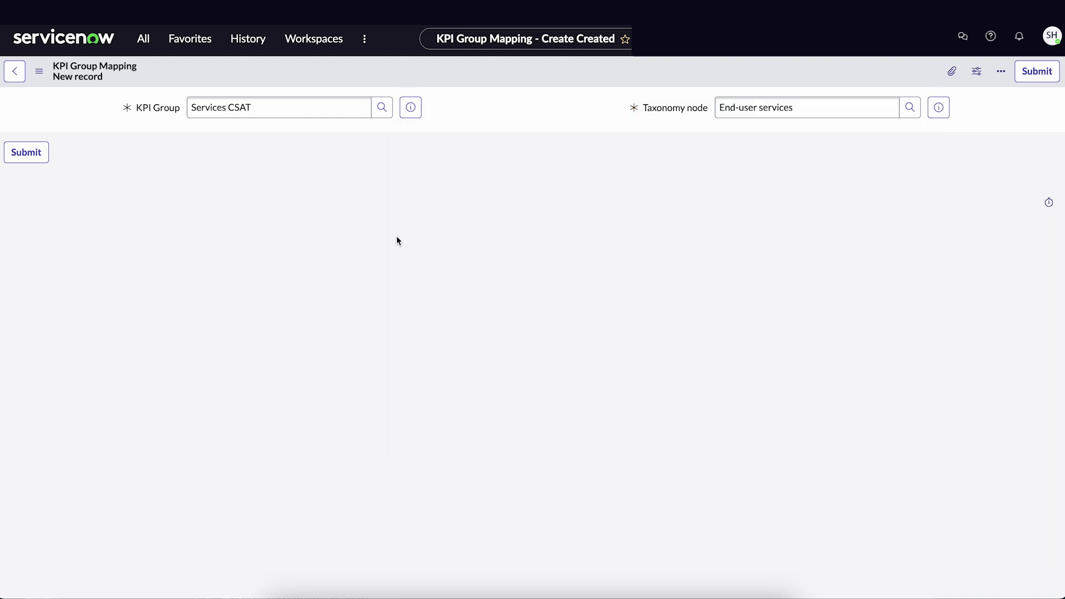
pyautogui.click(39, 153)
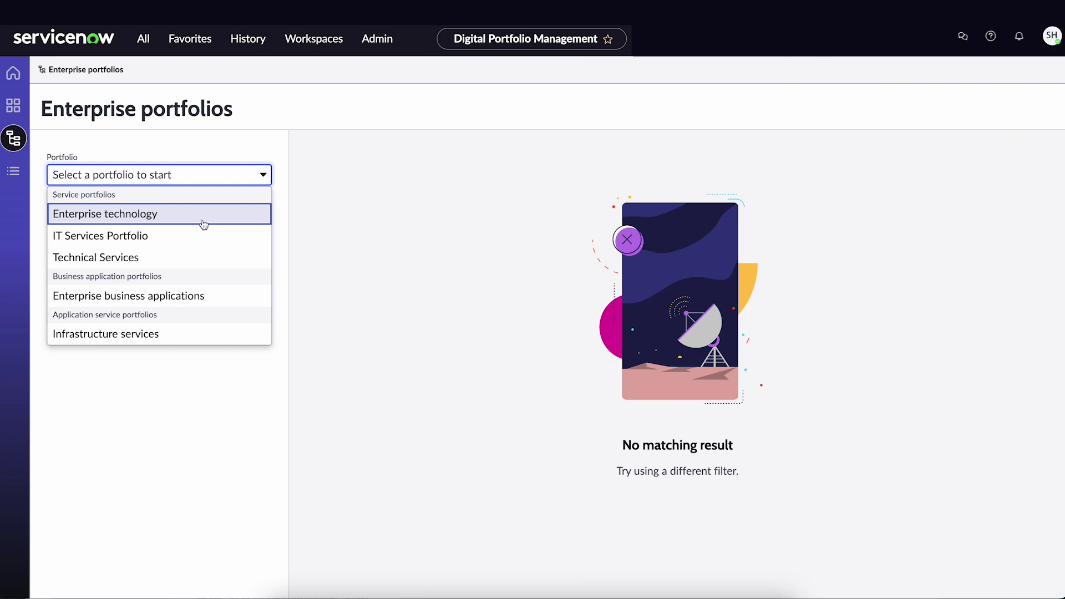
pyautogui.click(203, 225)
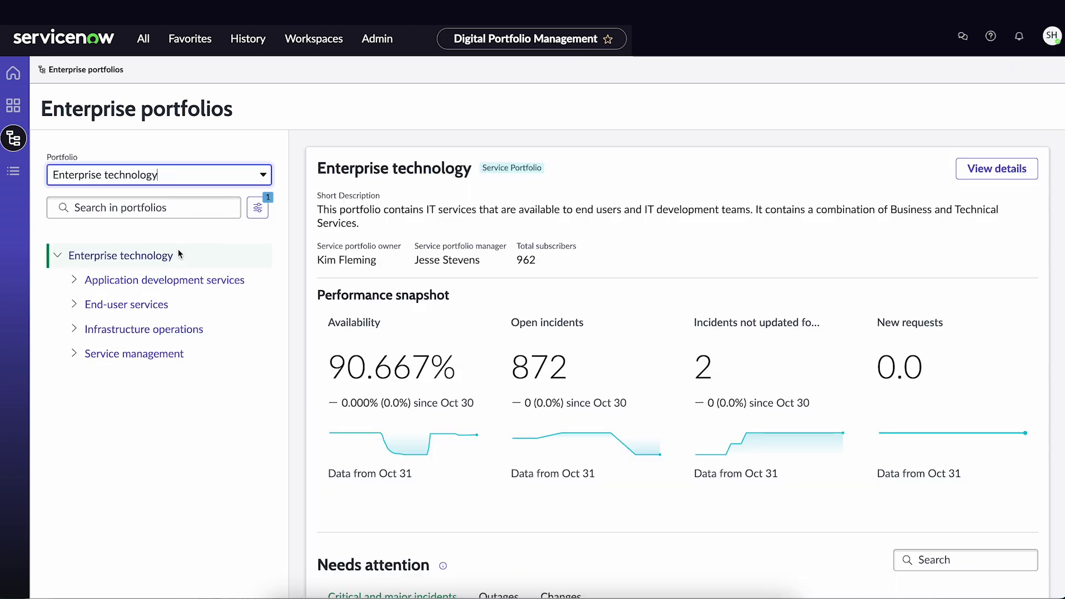
# Expand End-user services › PC management and view details for New PC Installations
pyautogui.click(146, 306)
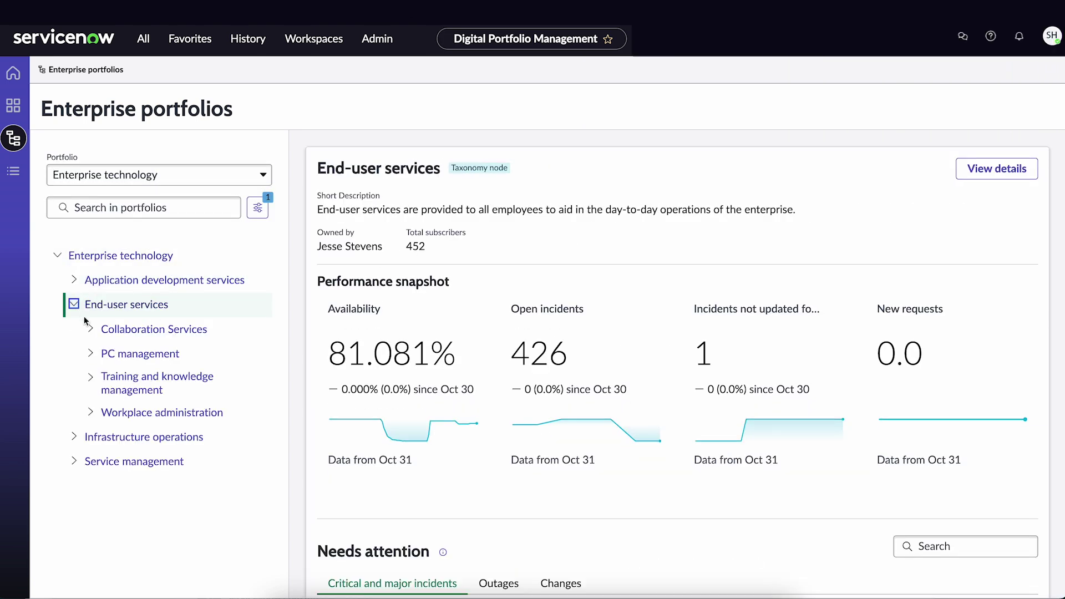
pyautogui.click(92, 358)
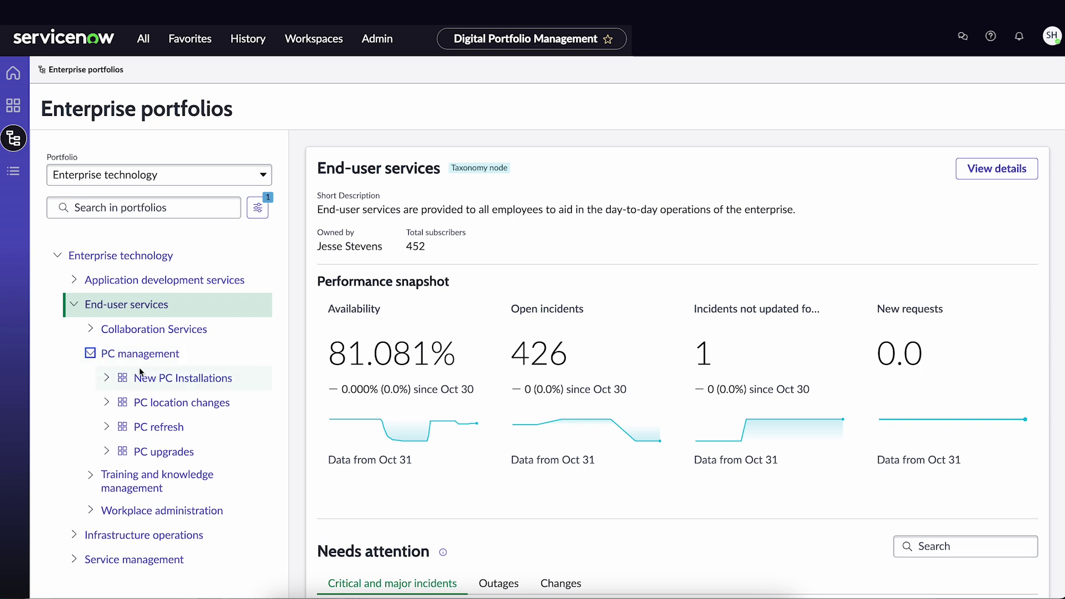
pyautogui.click(166, 377)
pyautogui.click(962, 177)
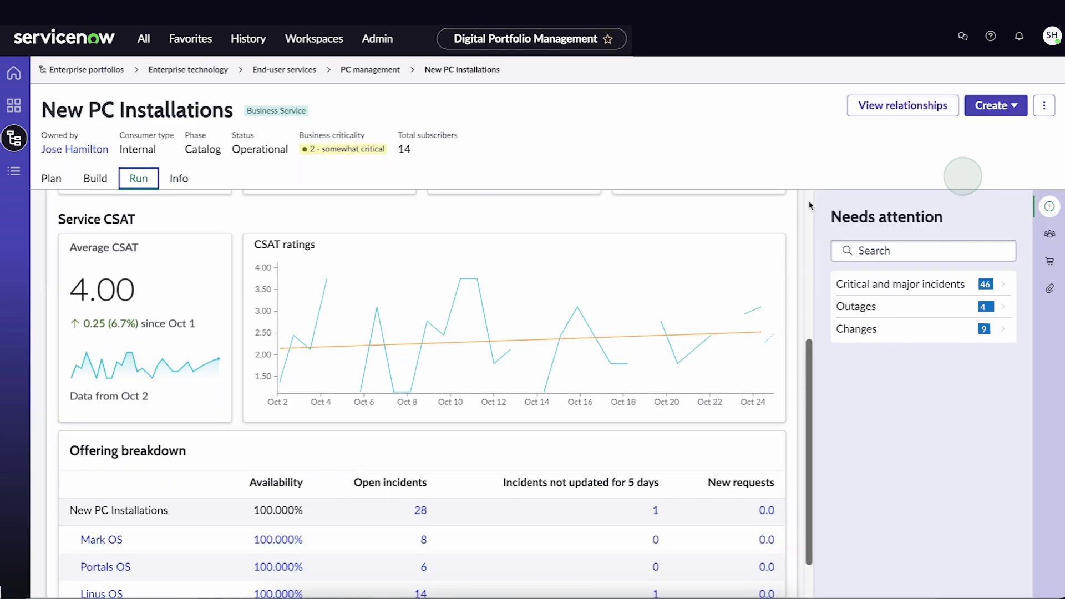